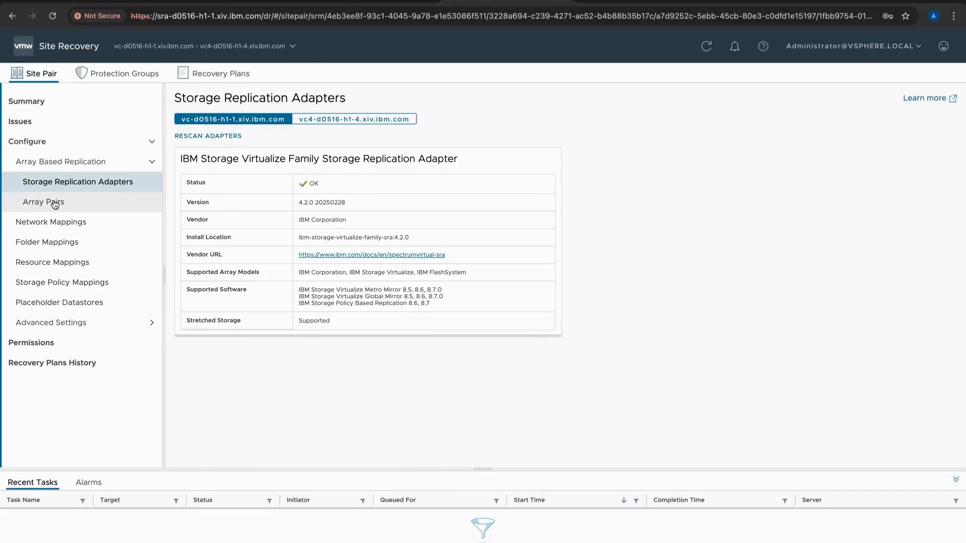
Step: Expand the Datacenter_1 ↔ Datacenter_1_DR array pair and run discovery of its replicated devices
click(56, 204)
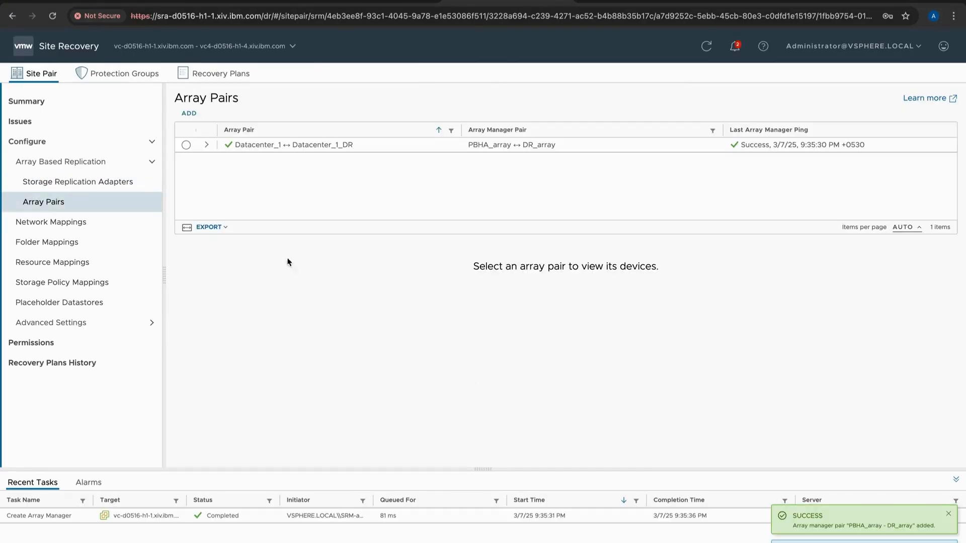
click(186, 145)
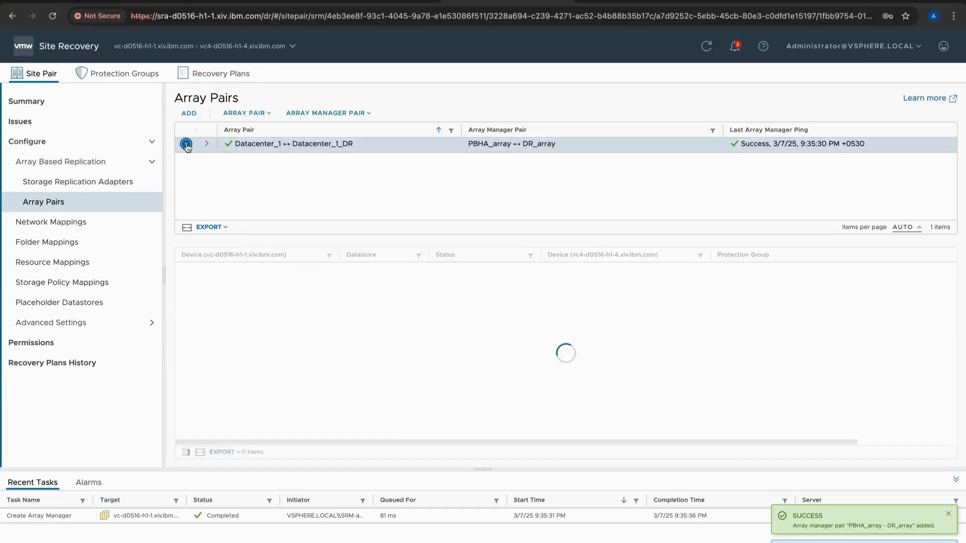
click(206, 146)
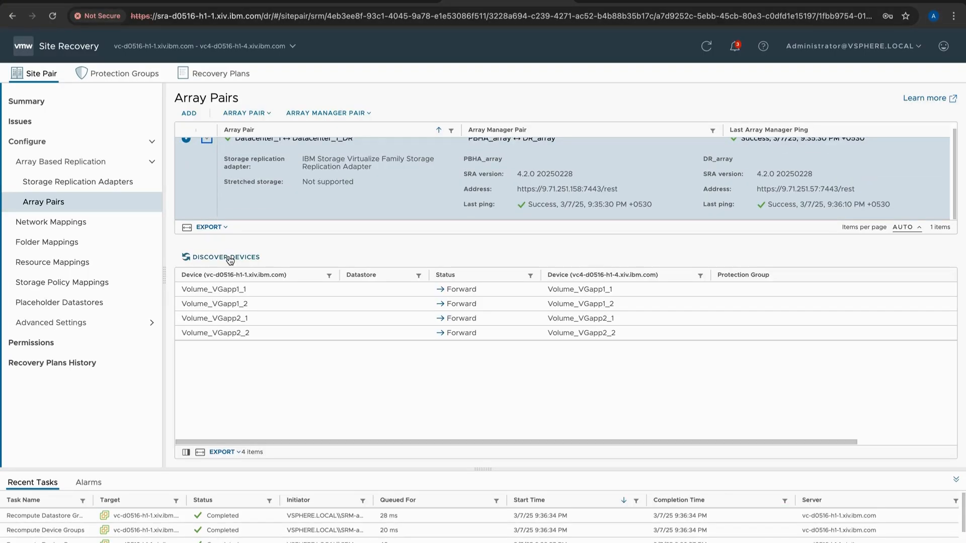
click(228, 257)
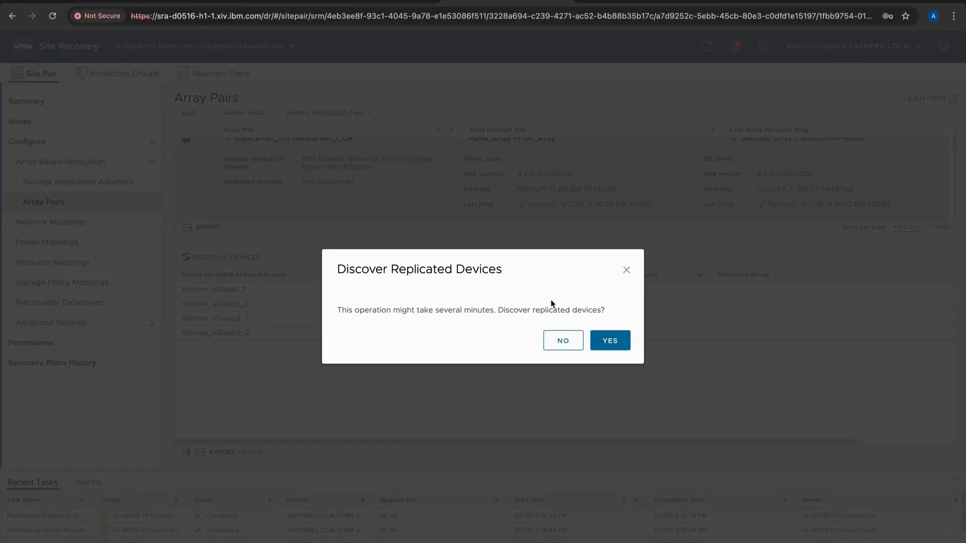
click(611, 341)
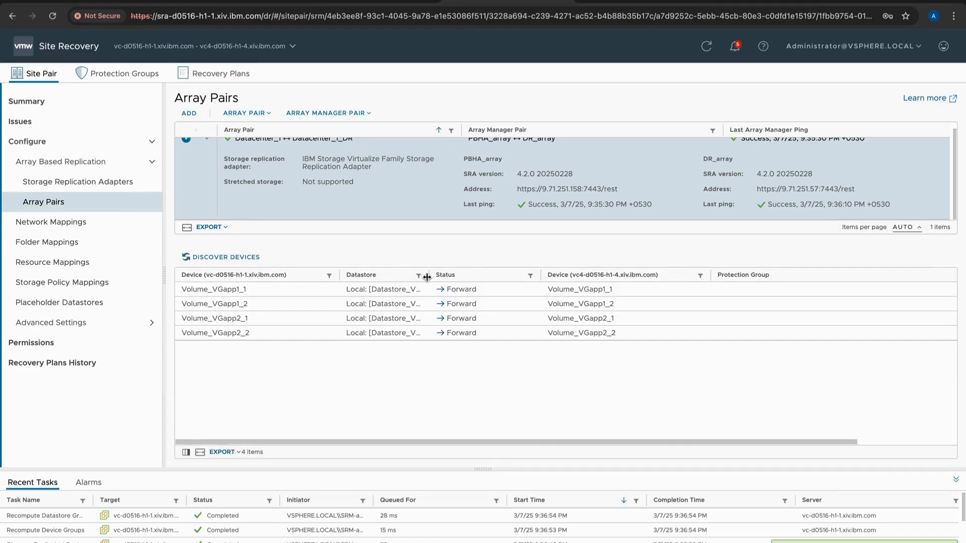
Step: Widen the Datastore column and narrow the Protection Group column in the replicated devices table
drag(429, 276, 466, 275)
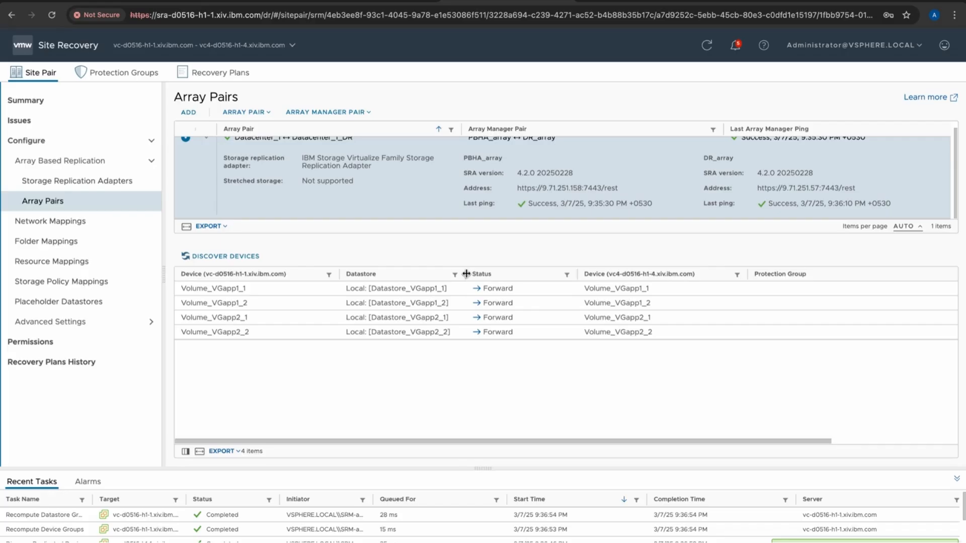
scroll(780, 310, right, 5)
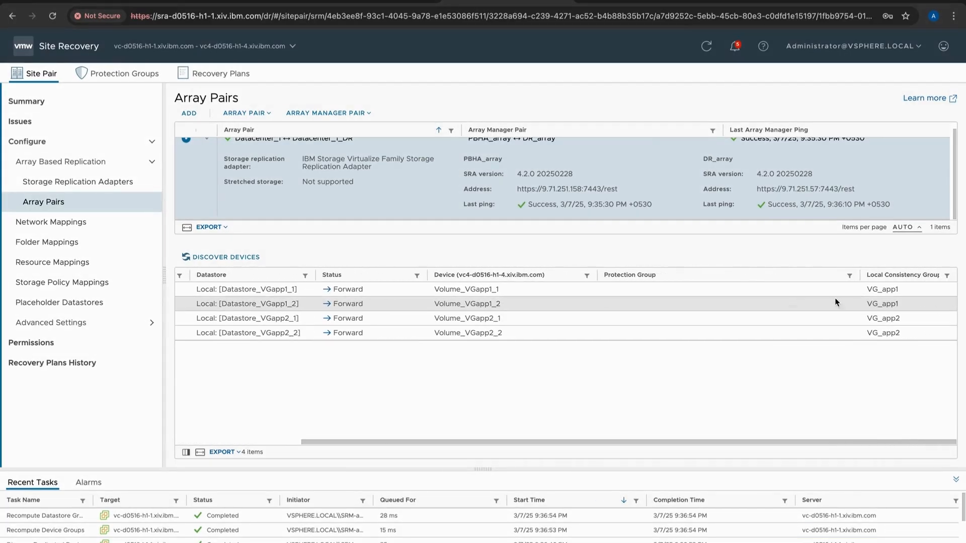
drag(859, 275, 666, 275)
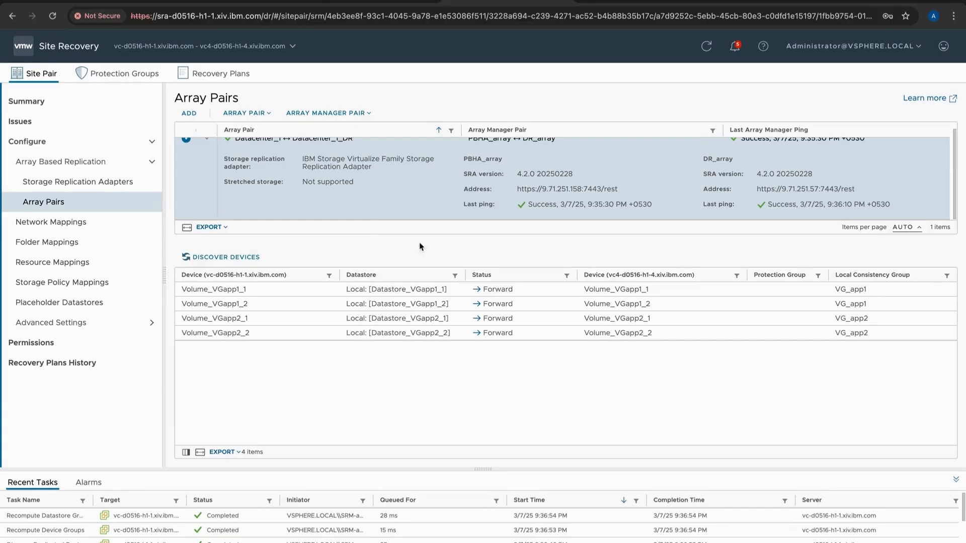
Step: Start a new protection group named Protection_Group_1 with the type Datastore groups (array-based replication)
click(110, 72)
click(229, 123)
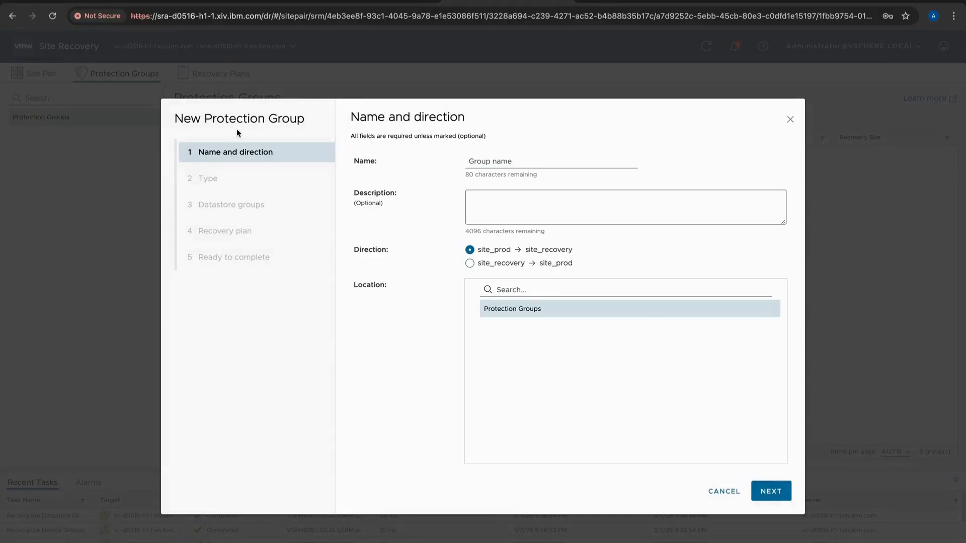
click(506, 161)
text(Protectio)
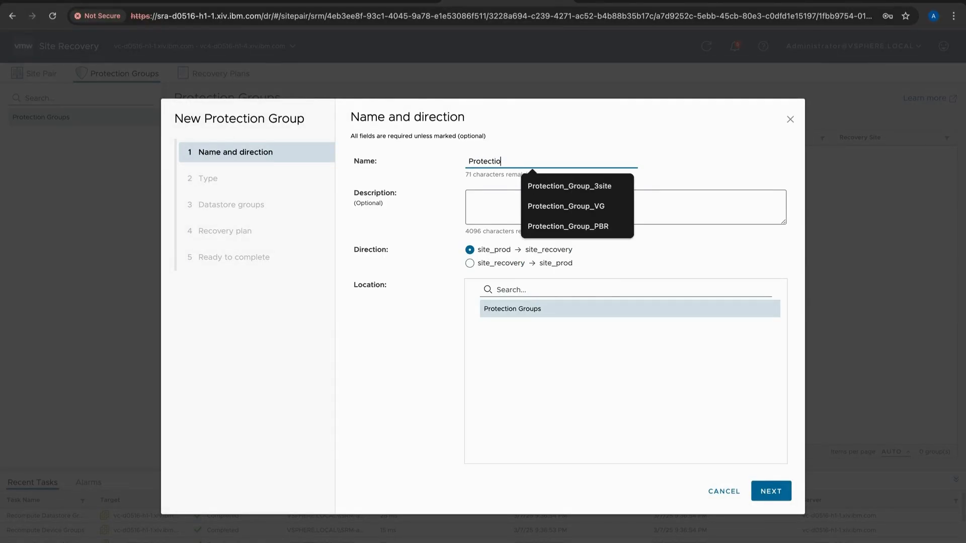
text(n_Group_1)
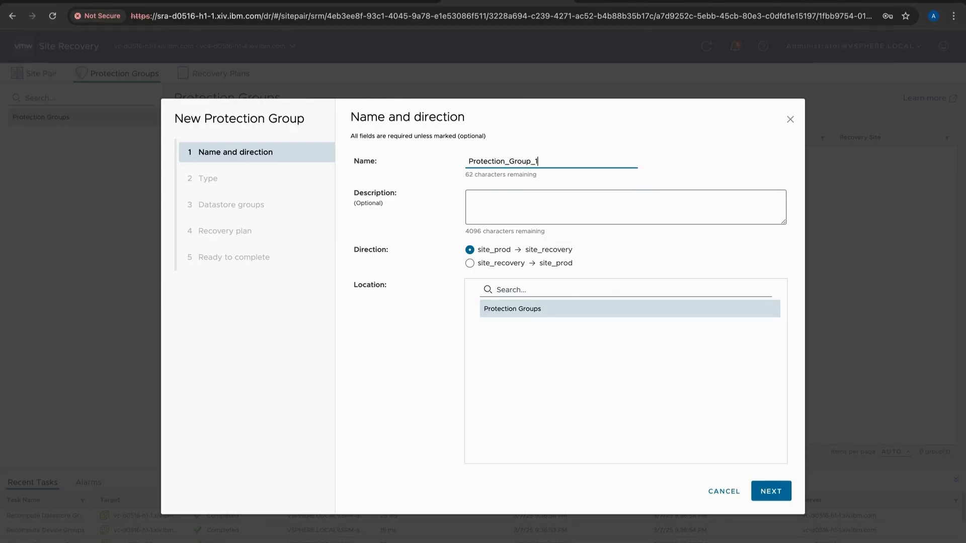
click(771, 492)
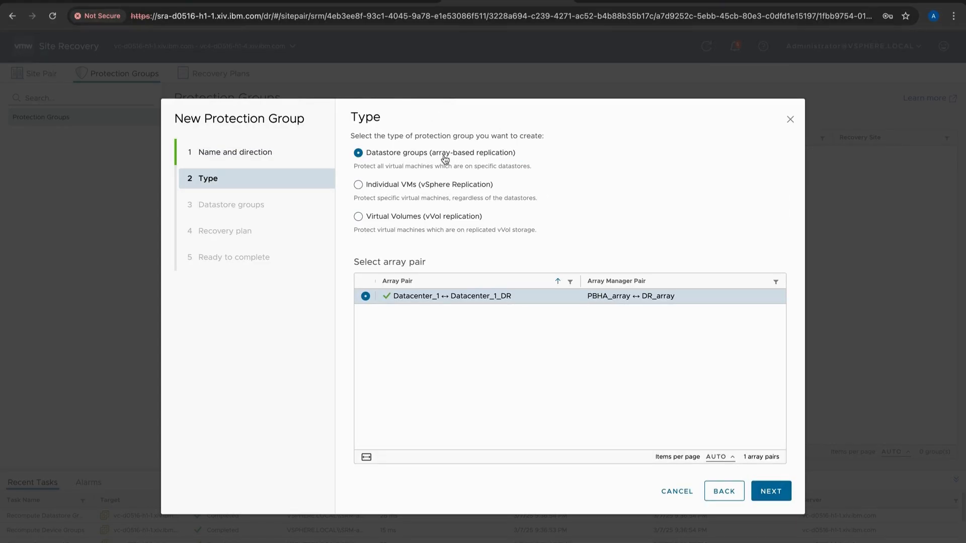
drag(516, 154, 368, 154)
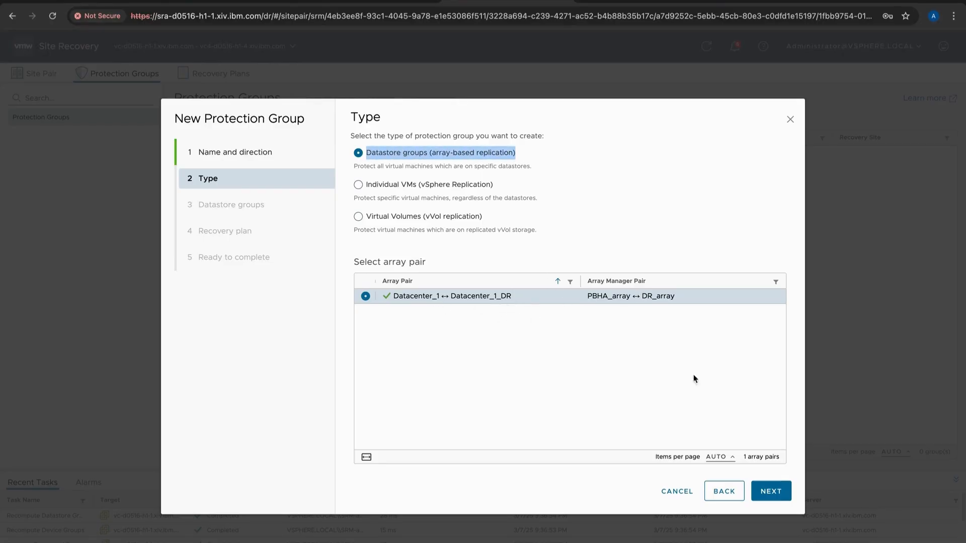
click(770, 492)
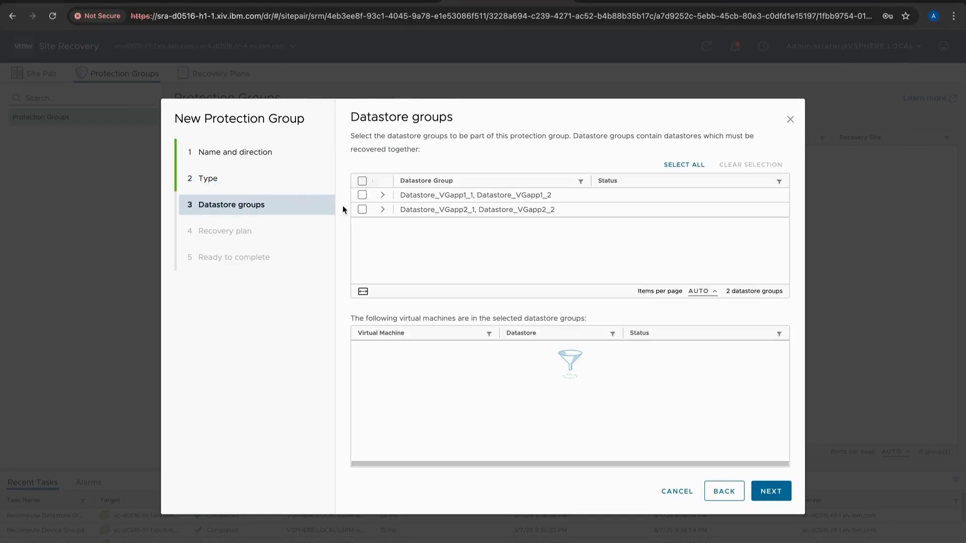
Step: Include only the datastore group with Datastore_VGapp1_1 and Datastore_VGapp1_2 in the protection group
click(362, 196)
click(383, 196)
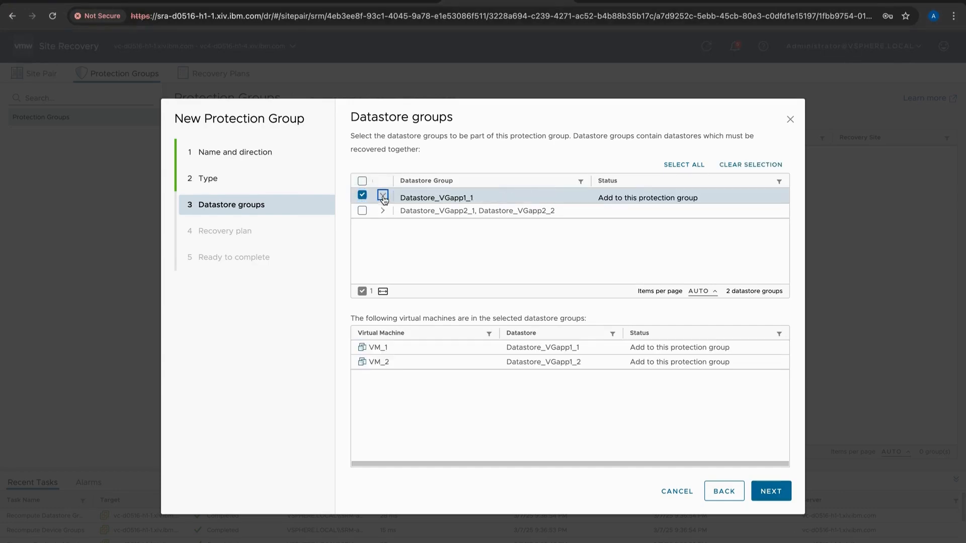
click(383, 225)
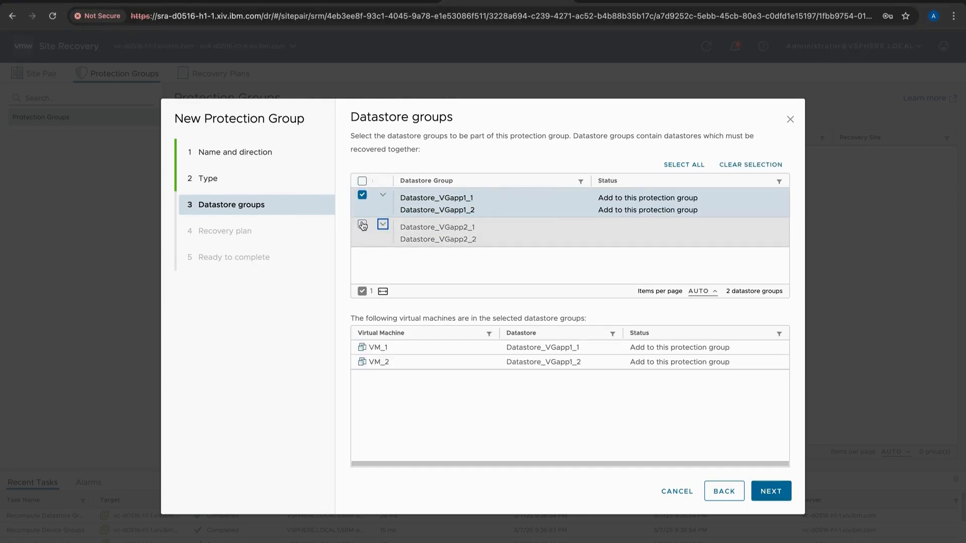
click(362, 224)
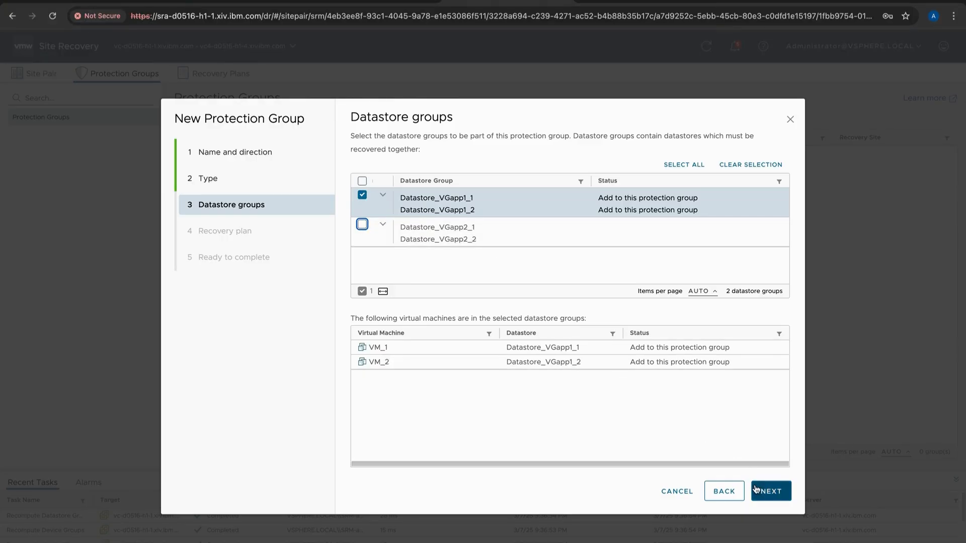
click(770, 497)
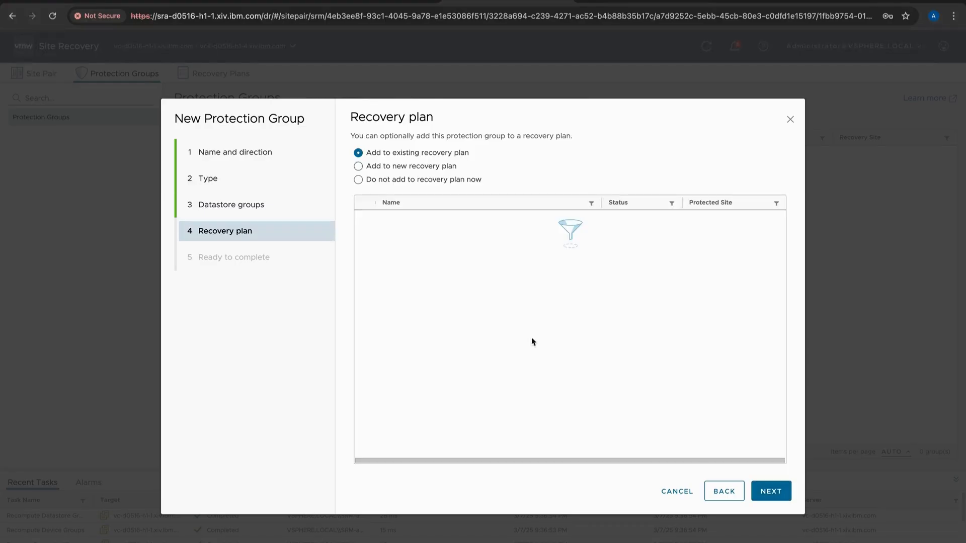
Step: Add the protection group to a new recovery plan named Recovery_Plan_1 and finish creating the group
click(358, 166)
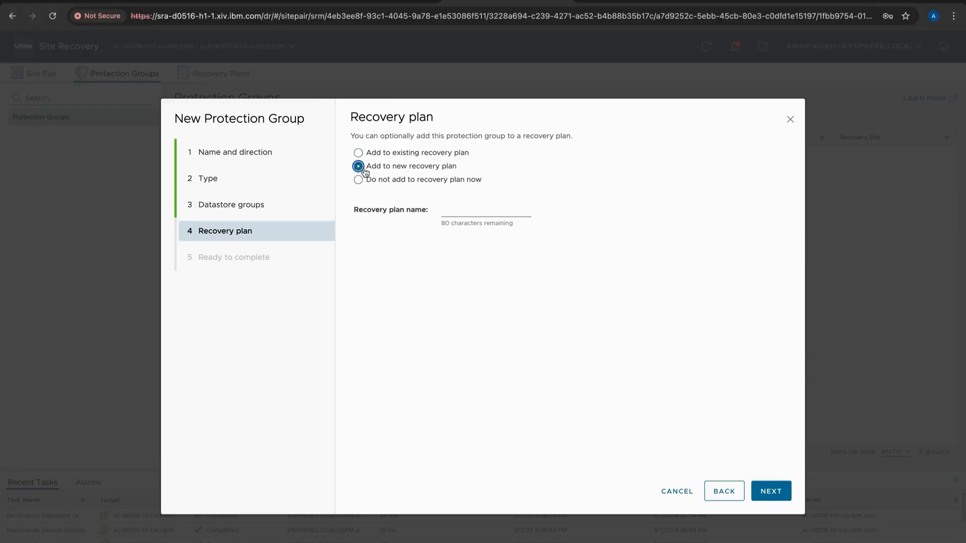
text(Recovery_Plan_1)
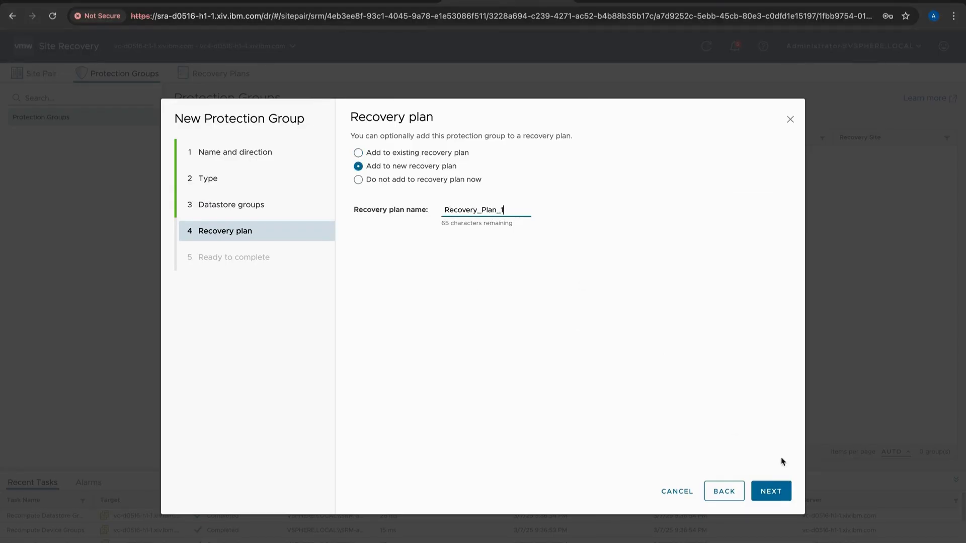
click(777, 492)
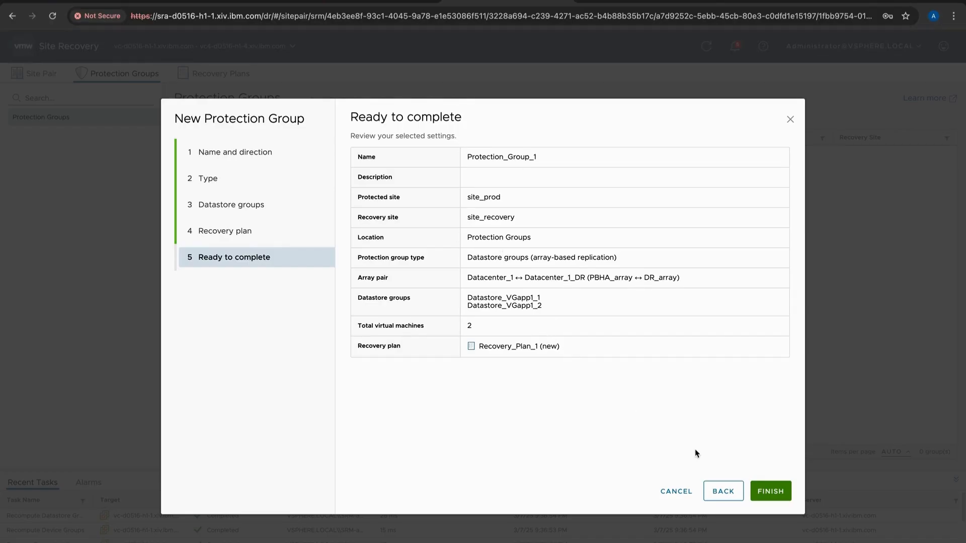
click(782, 495)
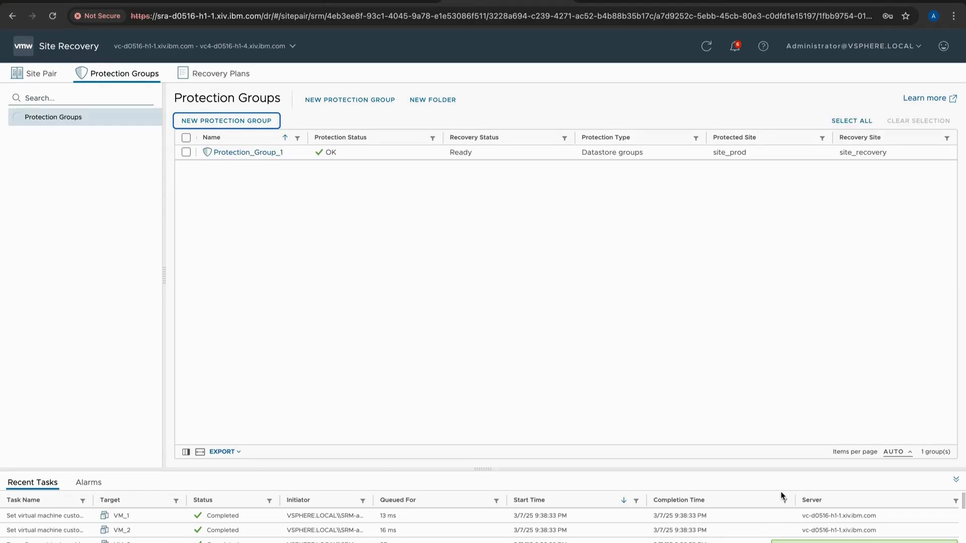
Step: Run a test of Recovery_Plan_1 from its recovery steps, replicating recent changes to the recovery site
click(225, 73)
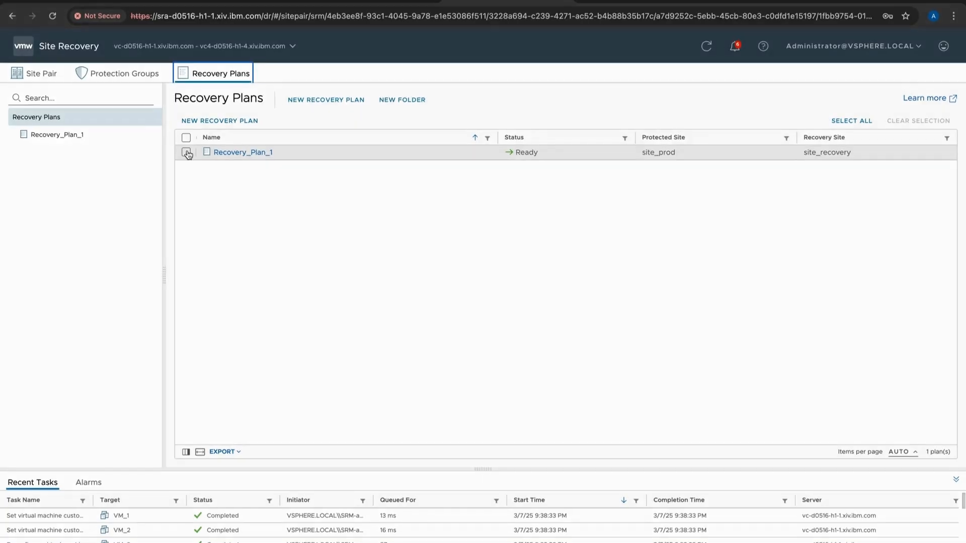
click(186, 151)
click(233, 156)
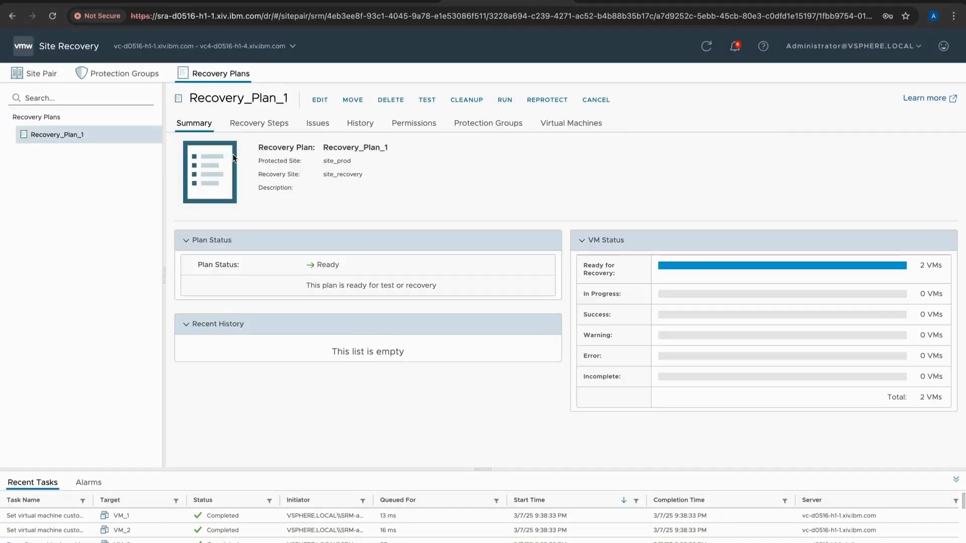
click(257, 124)
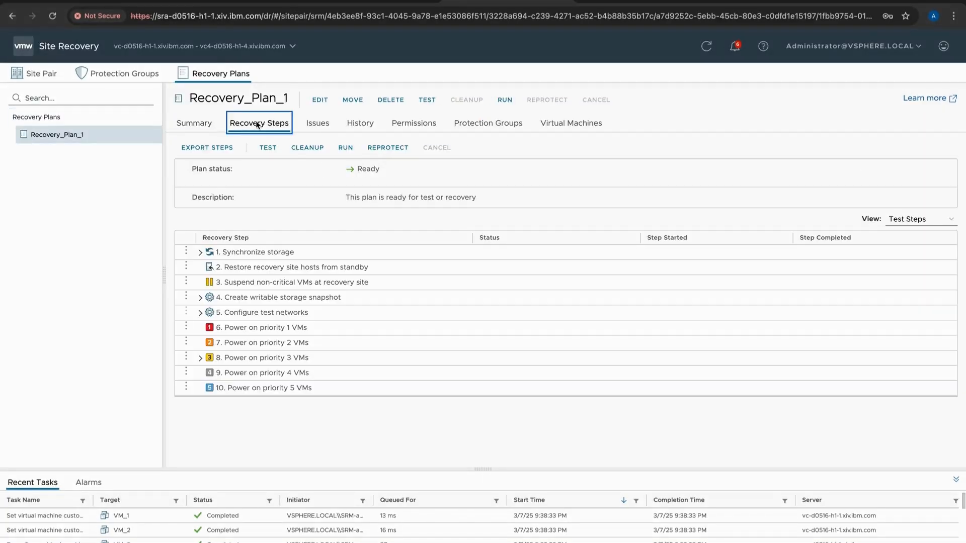
click(267, 149)
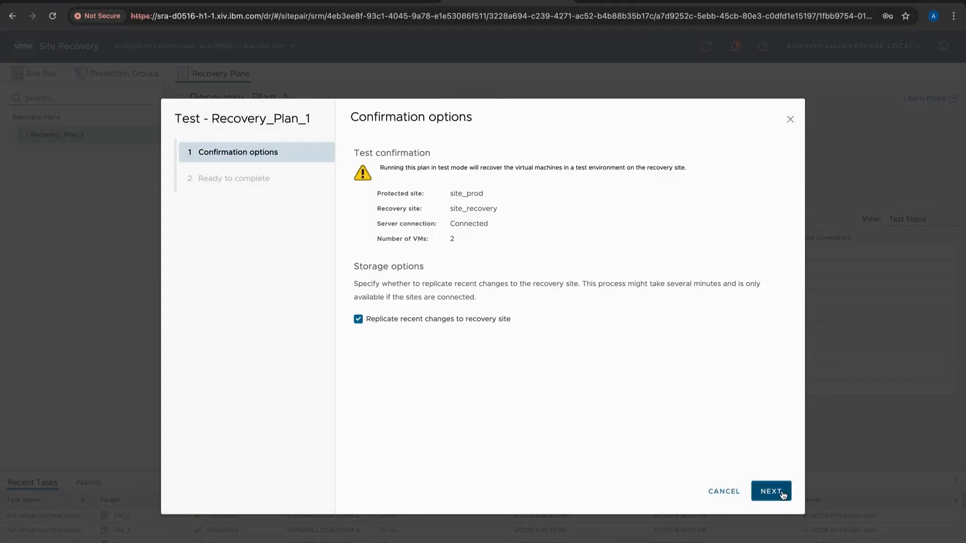
click(781, 494)
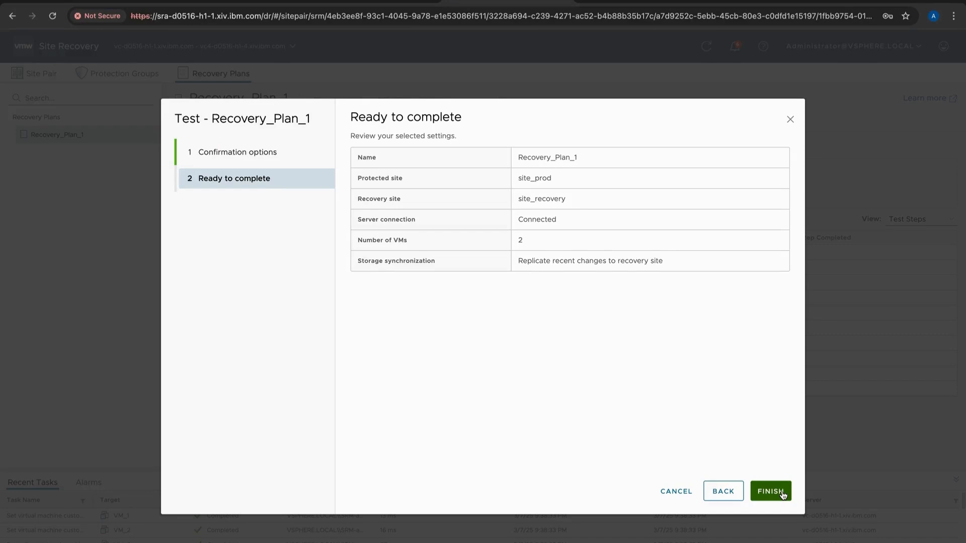
click(782, 493)
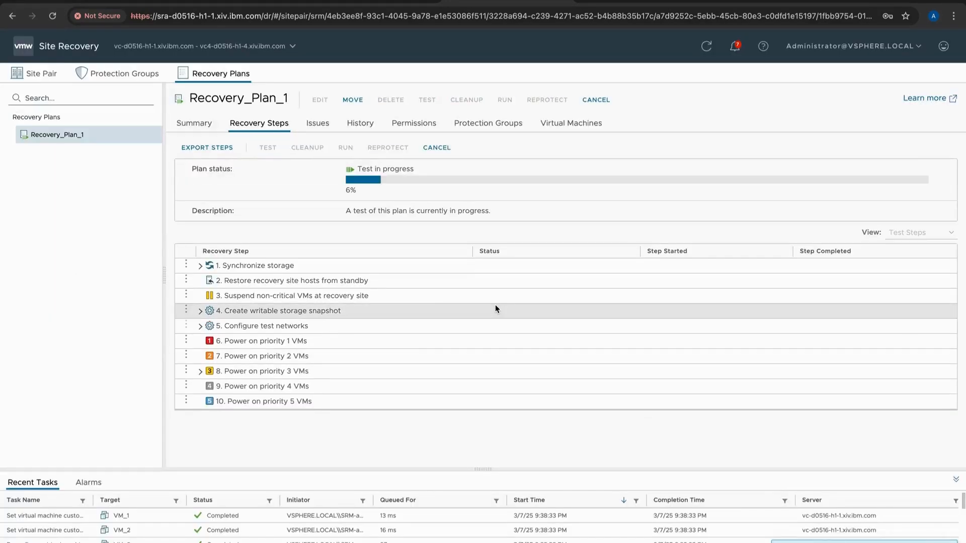
Step: Examine the progress of the test's recovery steps, including storage synchronization, snapshots, test networks and the VM_1 power-on substeps
click(201, 265)
click(200, 326)
click(200, 386)
scroll(212, 392, down, 1)
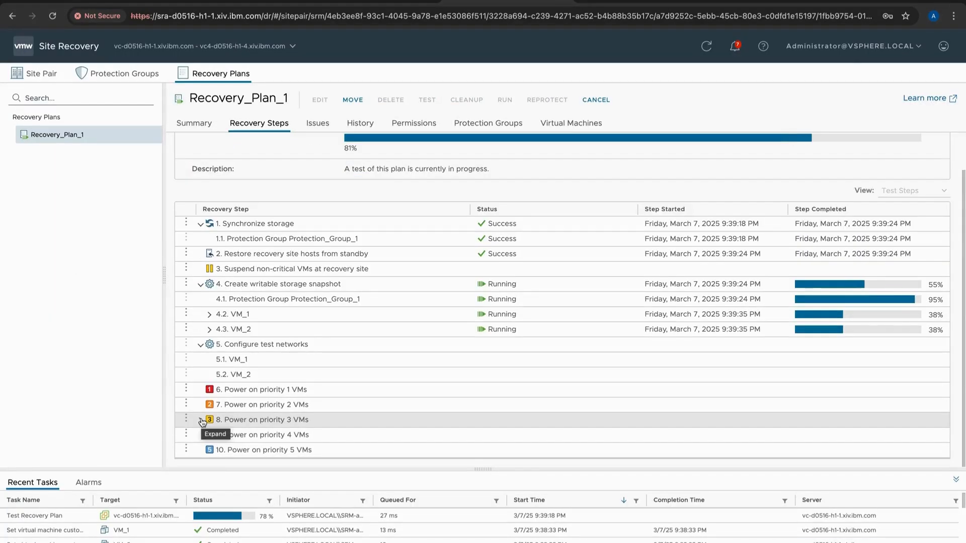
click(201, 420)
scroll(222, 418, down, 1)
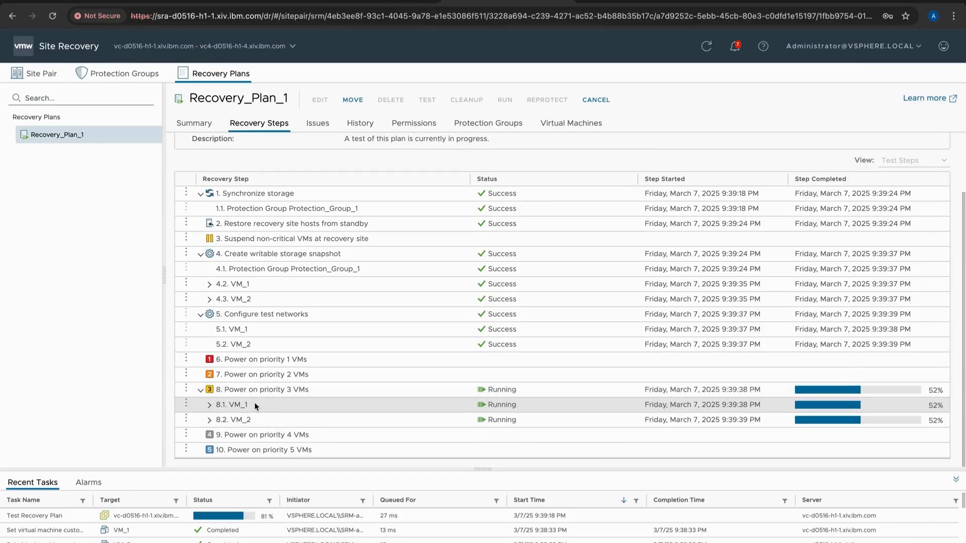
click(210, 405)
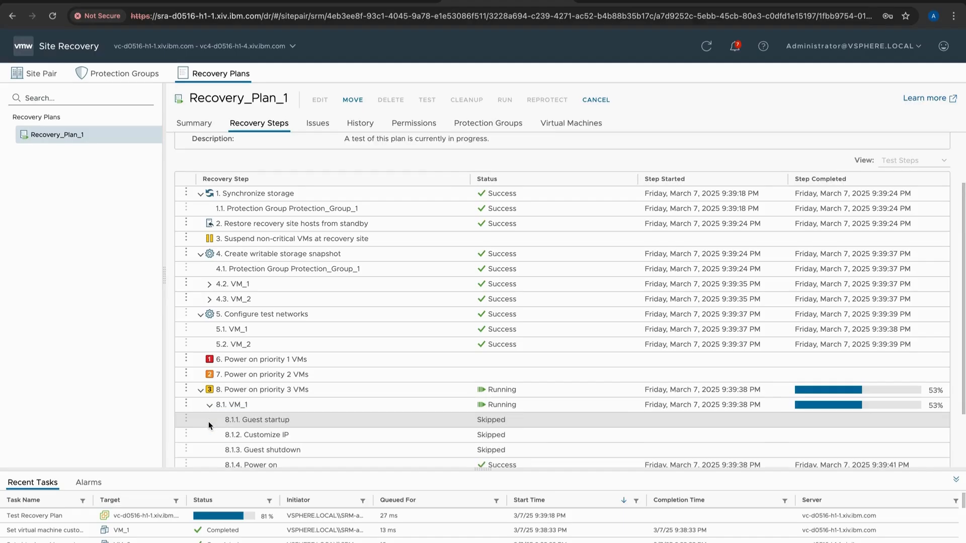
scroll(221, 423, down, 3)
scroll(336, 367, up, 3)
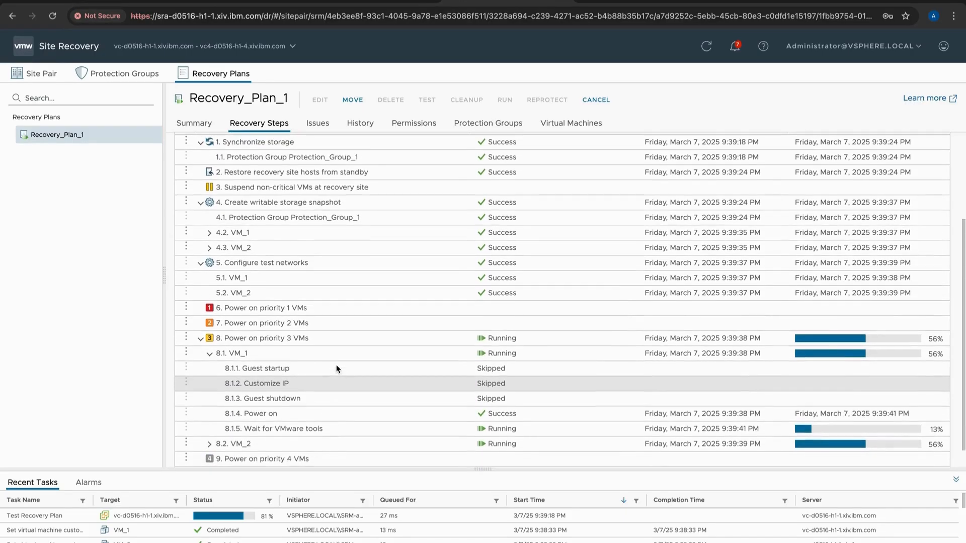
click(200, 187)
click(201, 232)
click(200, 248)
scroll(299, 251, up, 3)
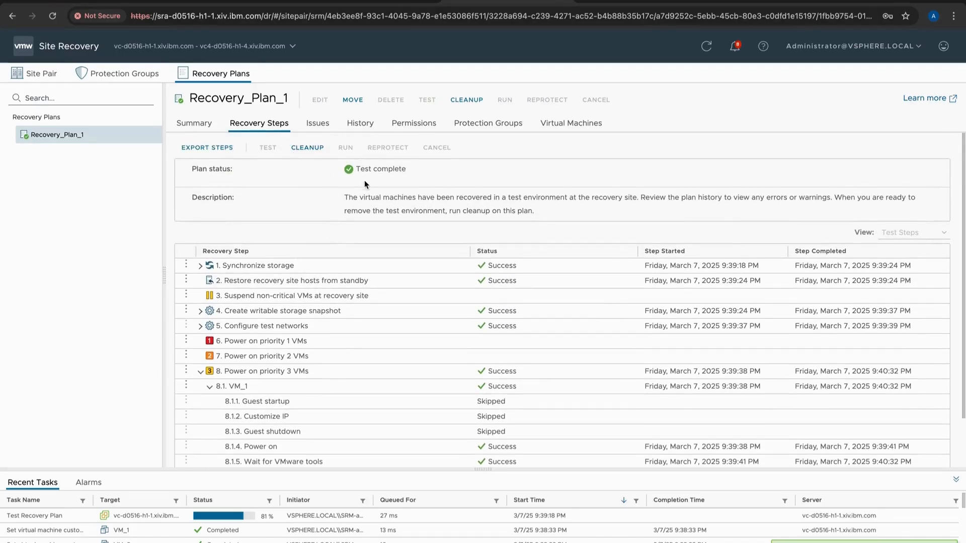
scroll(457, 239, down, 2)
scroll(457, 239, up, 2)
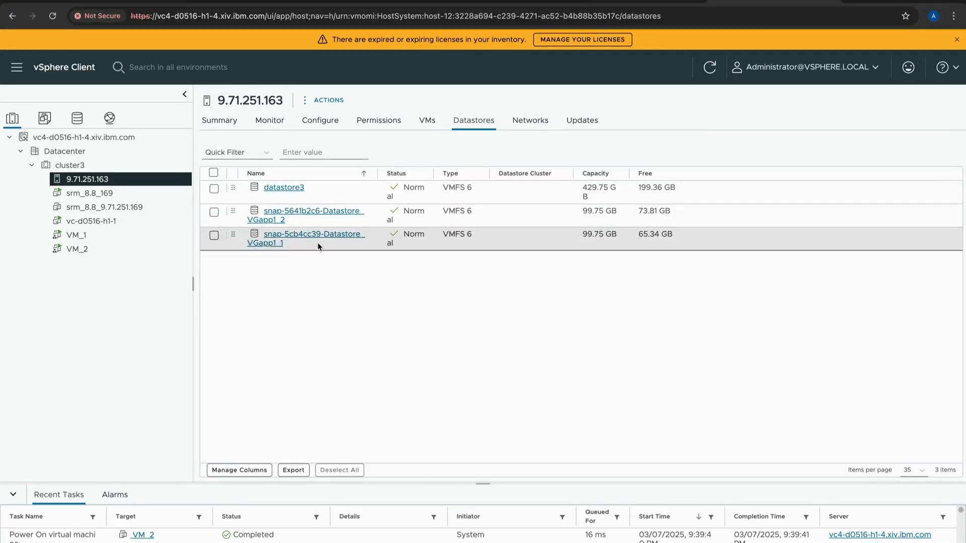
Step: Switch to vSphere Client to review the virtual machines on recovery host 9.71.251.163, and return to Site Recovery
click(427, 120)
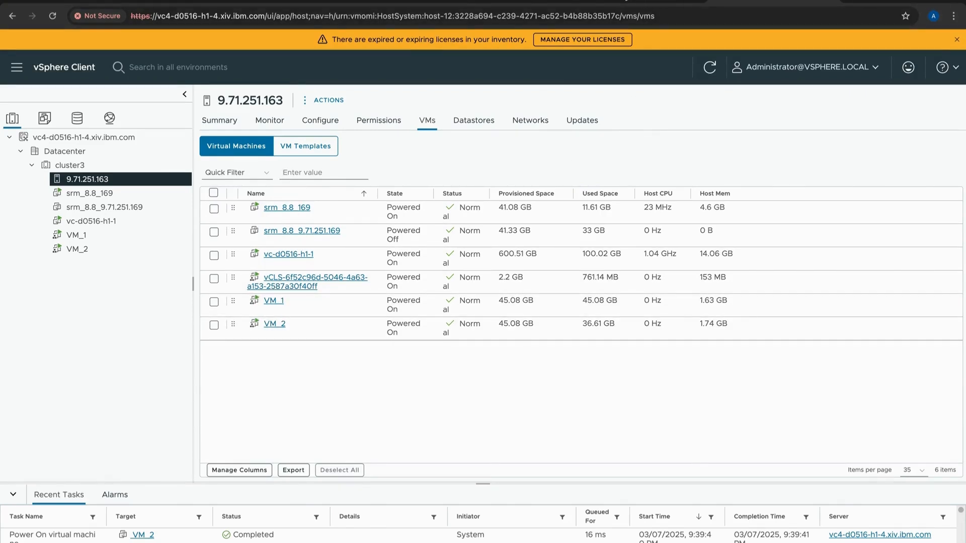
click(506, 1)
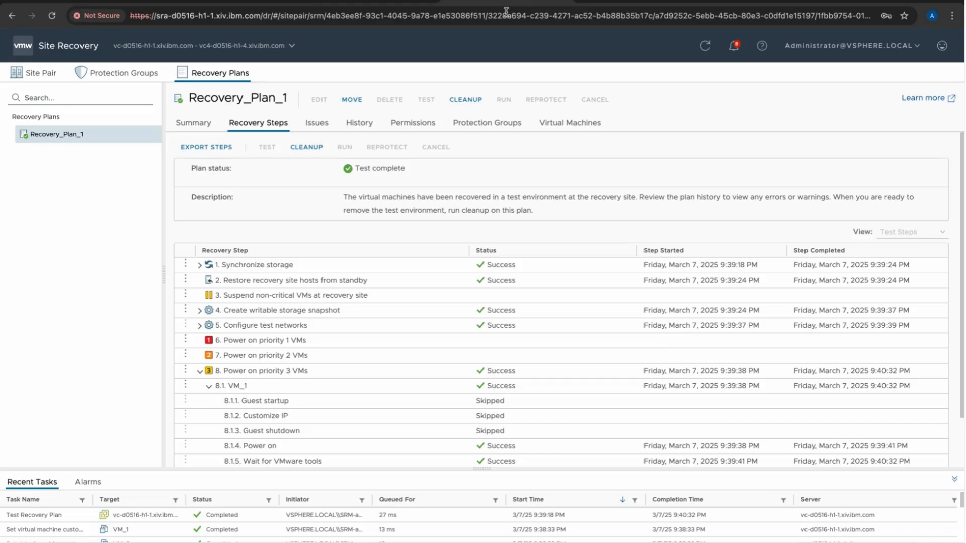
Step: Run the test cleanup for Recovery_Plan_1 without forcing cleanup
click(306, 149)
click(769, 489)
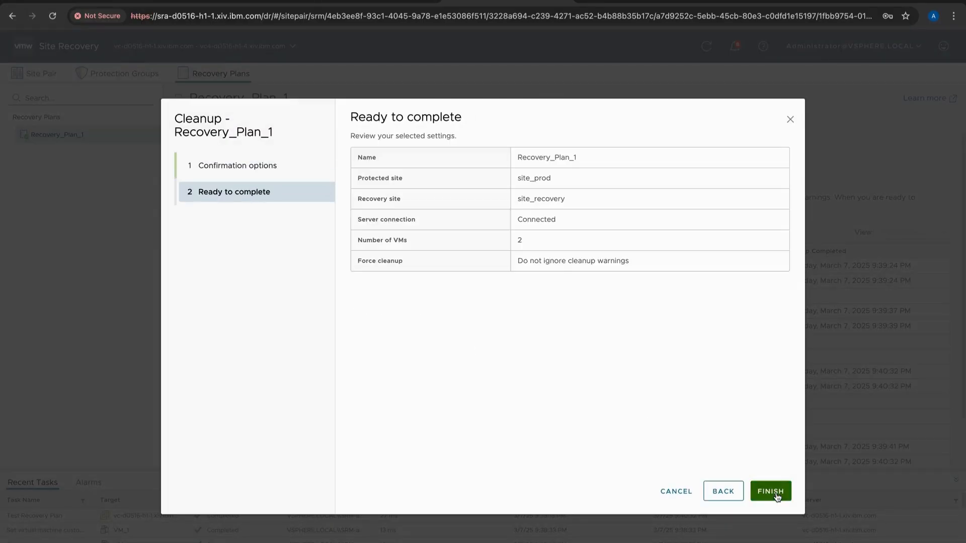
click(772, 490)
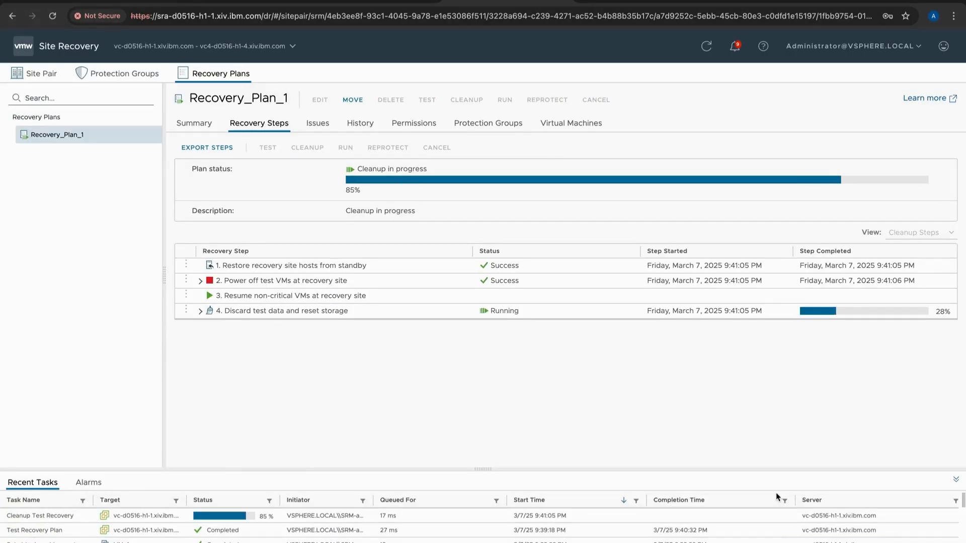